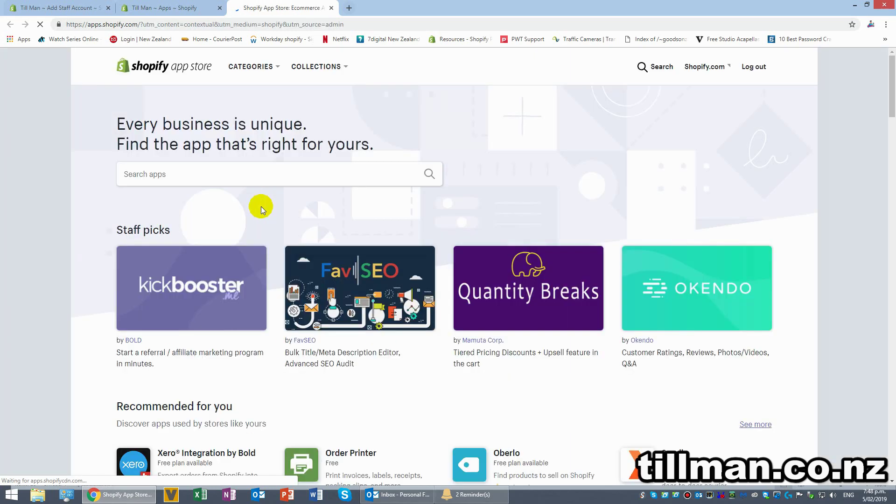
- Search the app store for "retail barcode labels" and install the Retail Barcode Labels app in the store
{"action": "left_click", "coordinate": [164, 172]}
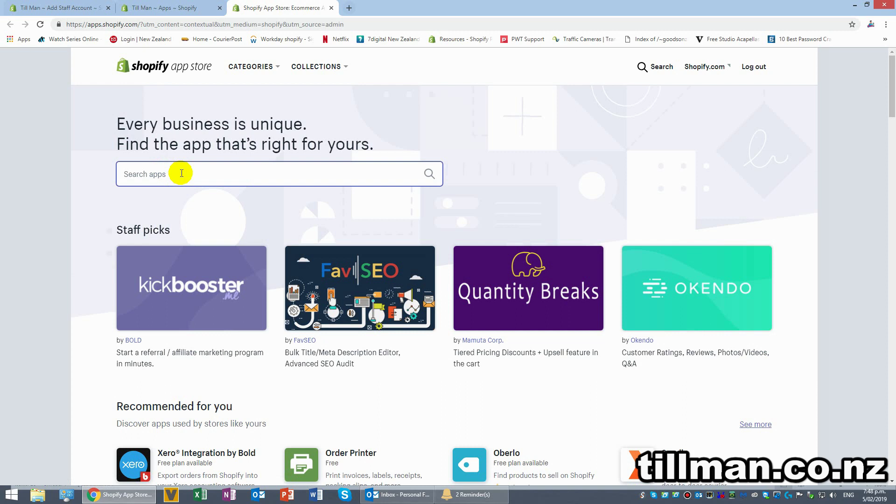
{"action": "type", "text": "ret"}
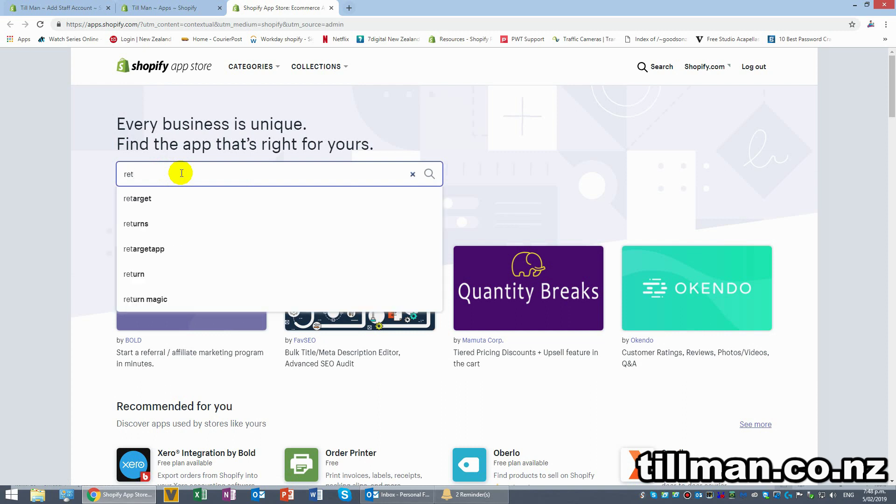
{"action": "type", "text": "ail barco"}
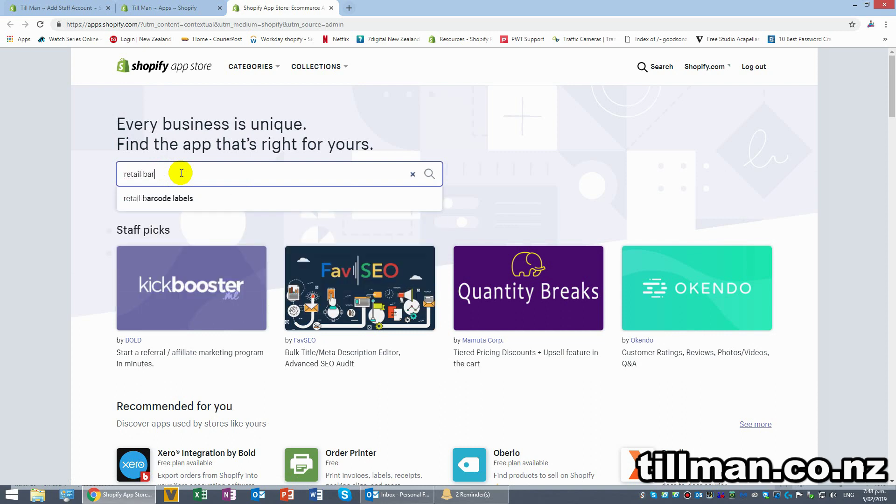
{"action": "type", "text": "de"}
{"action": "left_click", "coordinate": [180, 196]}
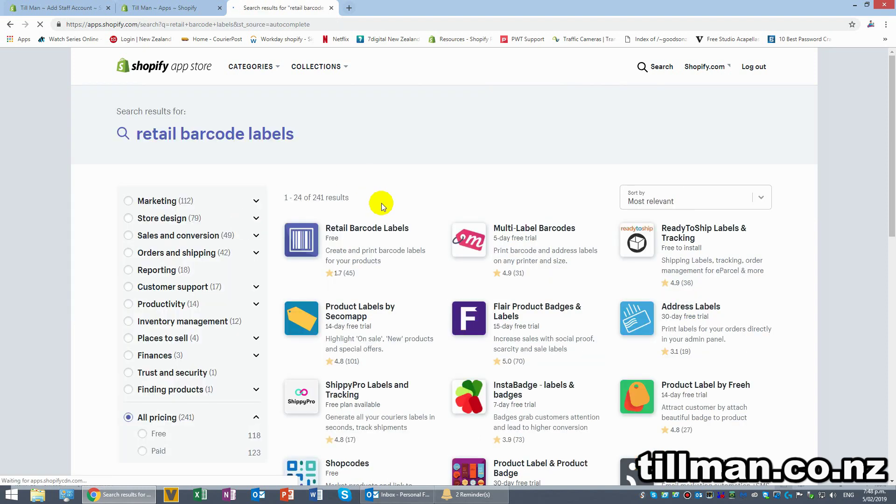
{"action": "left_click", "coordinate": [365, 229]}
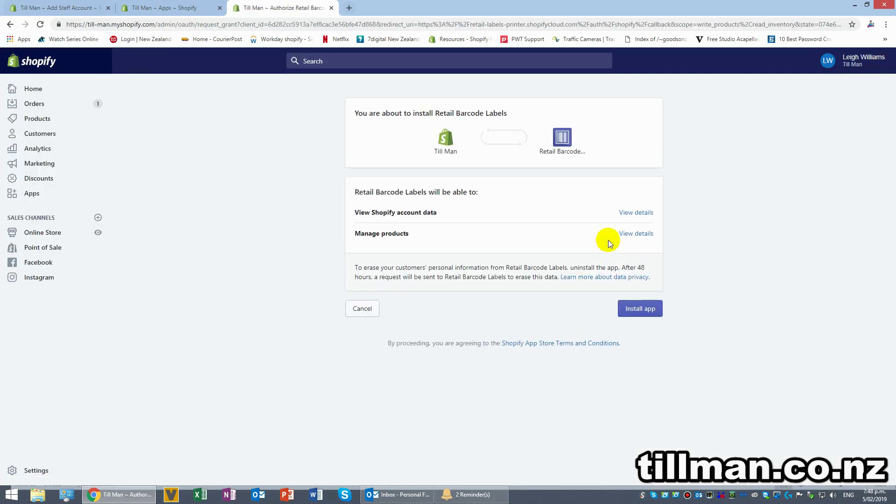
{"action": "left_click", "coordinate": [644, 318]}
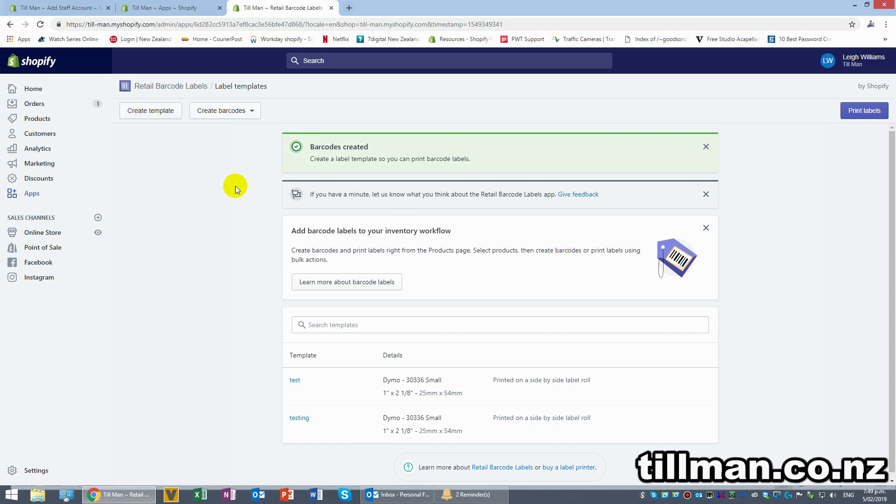
- Start a new label template titled "test test" with the Dymo - 30336 Small label type
{"action": "left_click", "coordinate": [160, 115]}
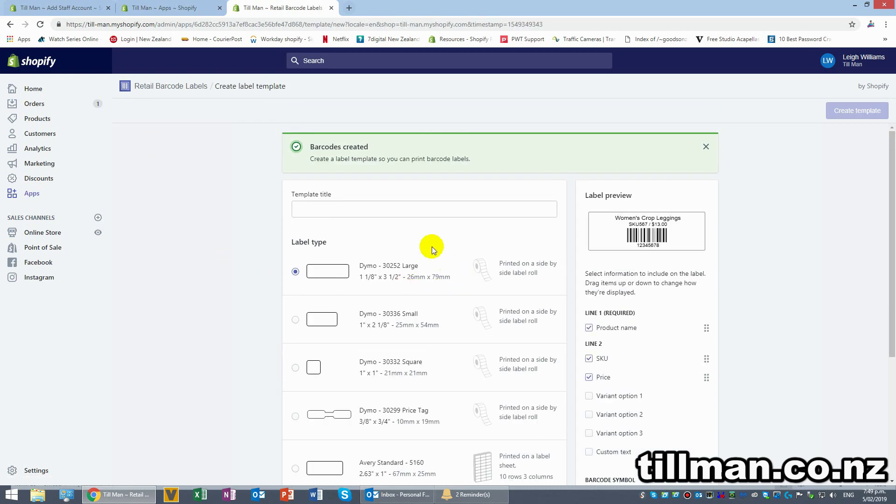
{"action": "left_click", "coordinate": [410, 210]}
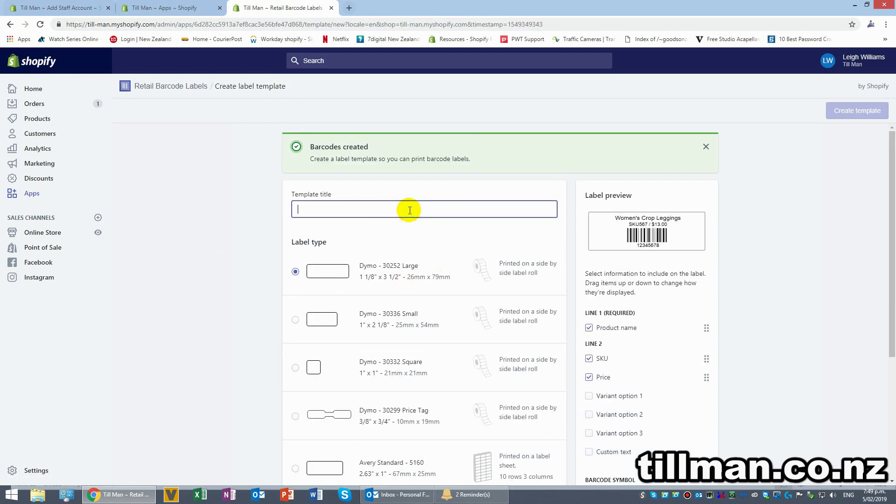
{"action": "type", "text": "test test"}
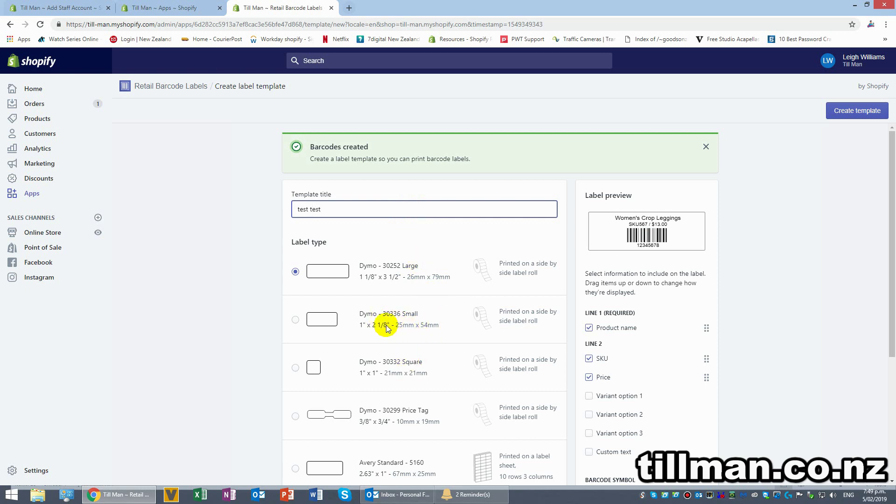
{"action": "left_click", "coordinate": [296, 319]}
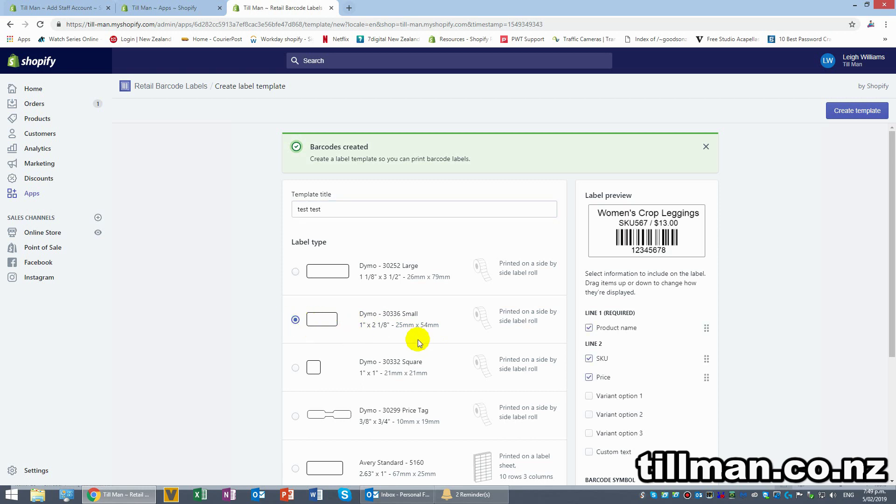
{"action": "scroll", "coordinate": [492, 350], "scroll_direction": "down", "scroll_amount": 3}
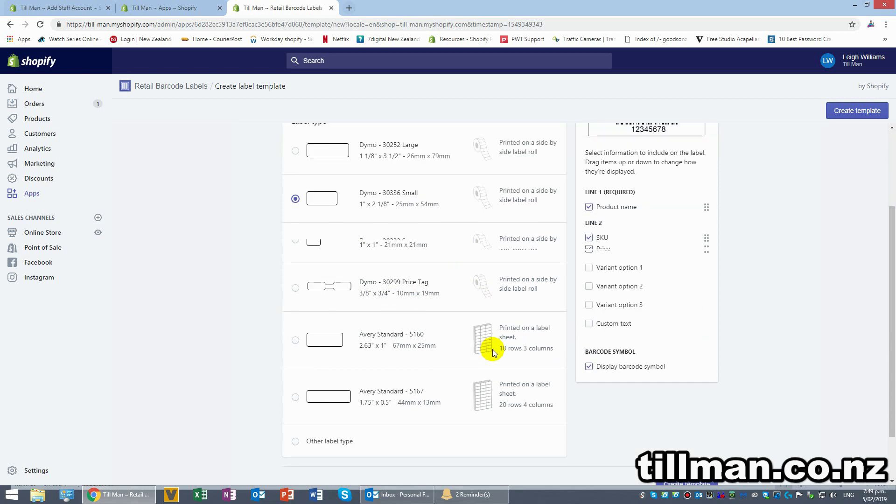
{"action": "scroll", "coordinate": [475, 374], "scroll_direction": "up", "scroll_amount": 3}
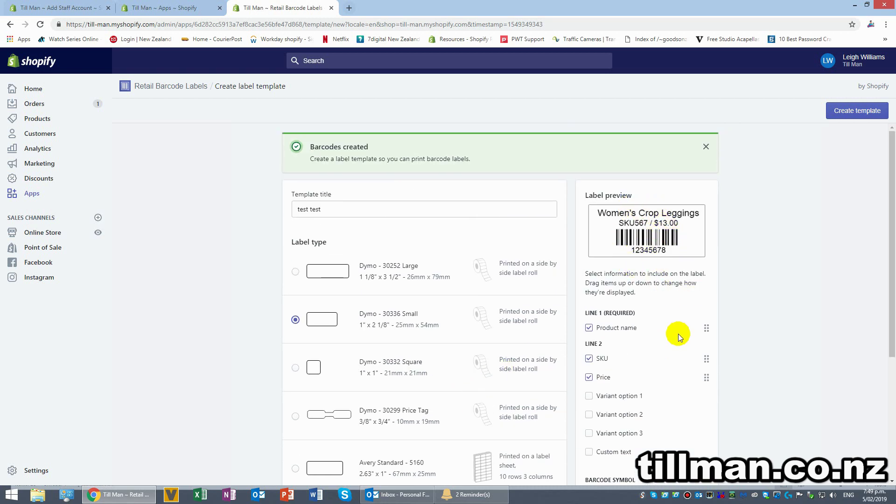
- Exclude the SKU from the label's information and create the template
{"action": "left_click", "coordinate": [589, 358]}
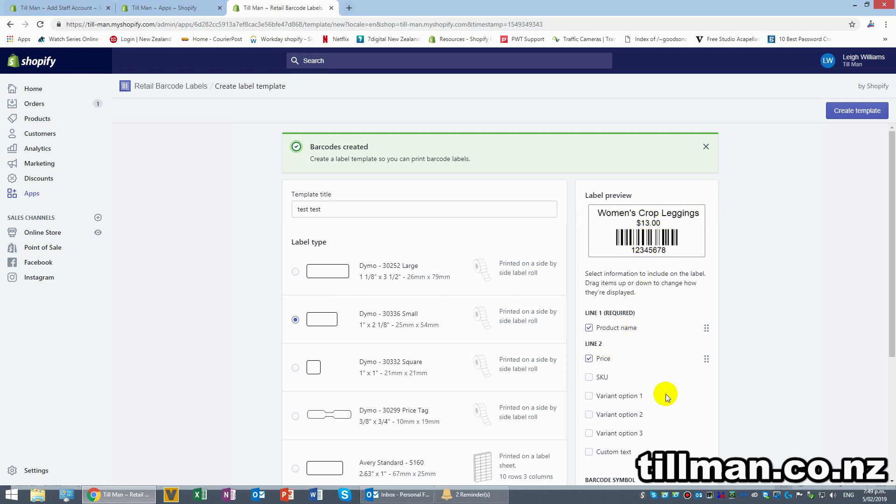
{"action": "scroll", "coordinate": [665, 397], "scroll_direction": "down", "scroll_amount": 4}
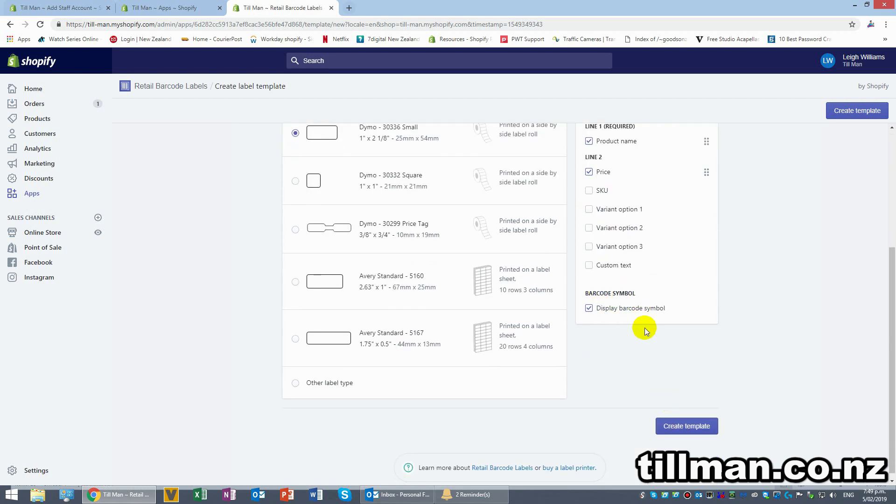
{"action": "scroll", "coordinate": [695, 321], "scroll_direction": "up", "scroll_amount": 3}
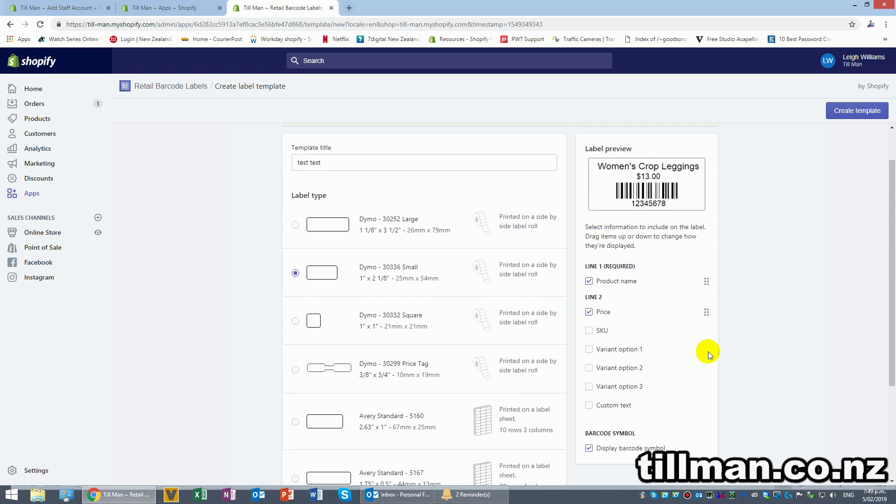
{"action": "scroll", "coordinate": [677, 319], "scroll_direction": "down", "scroll_amount": 3}
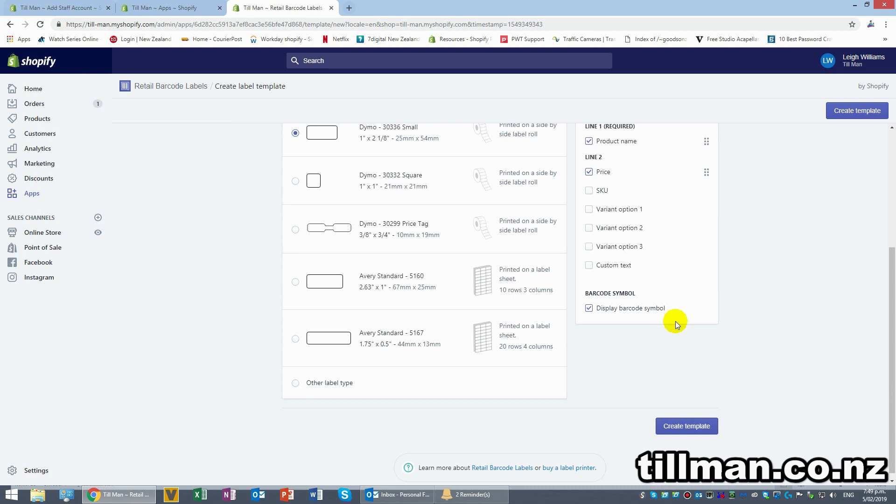
{"action": "scroll", "coordinate": [665, 342], "scroll_direction": "up", "scroll_amount": 4}
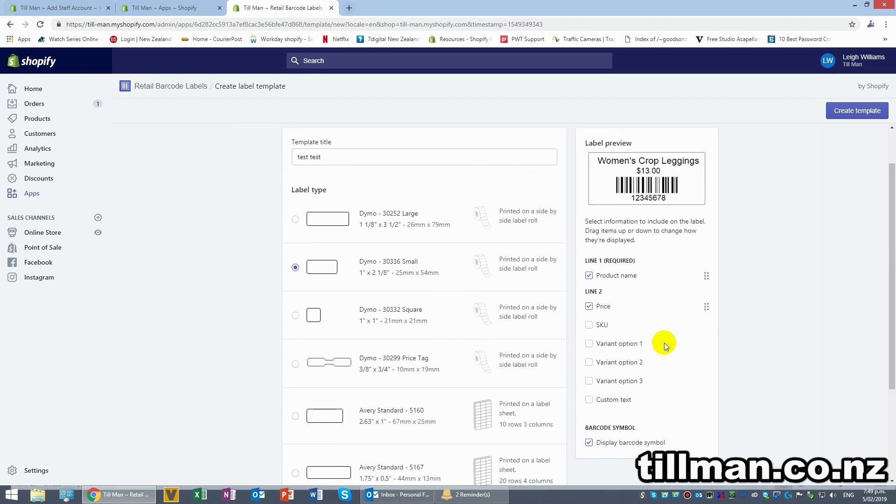
{"action": "scroll", "coordinate": [654, 349], "scroll_direction": "down", "scroll_amount": 4}
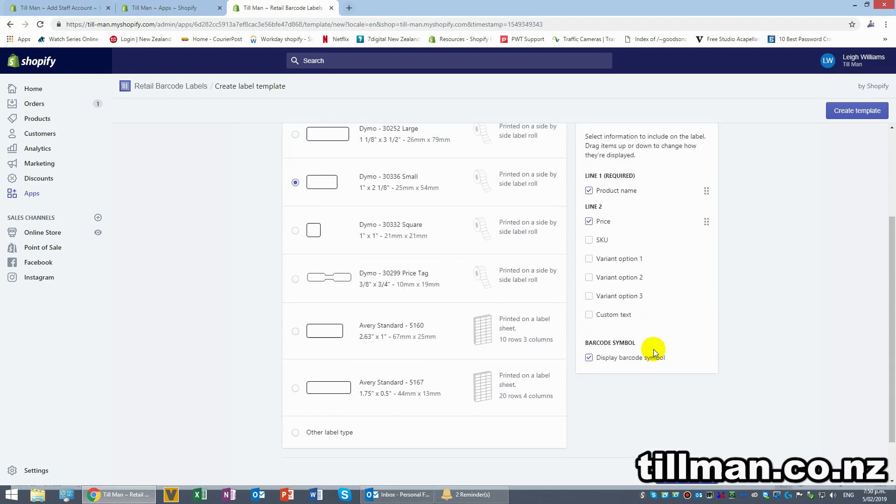
{"action": "scroll", "coordinate": [640, 367], "scroll_direction": "up", "scroll_amount": 4}
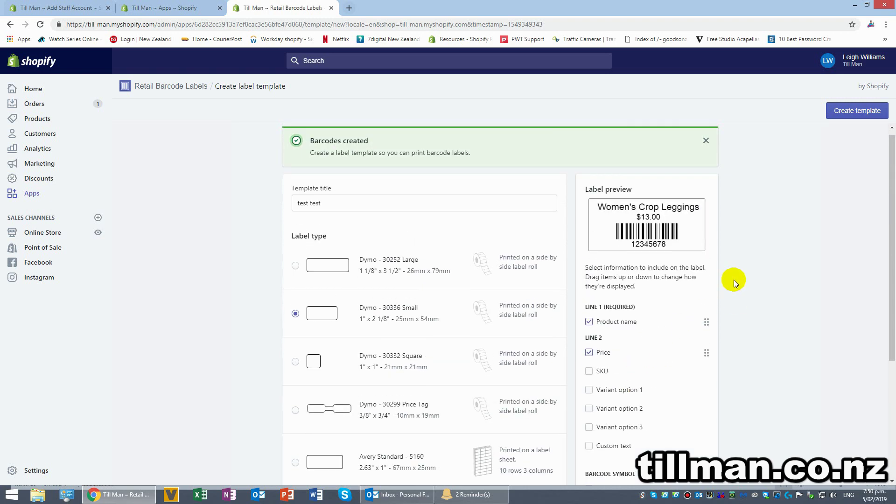
{"action": "scroll", "coordinate": [766, 264], "scroll_direction": "down", "scroll_amount": 4}
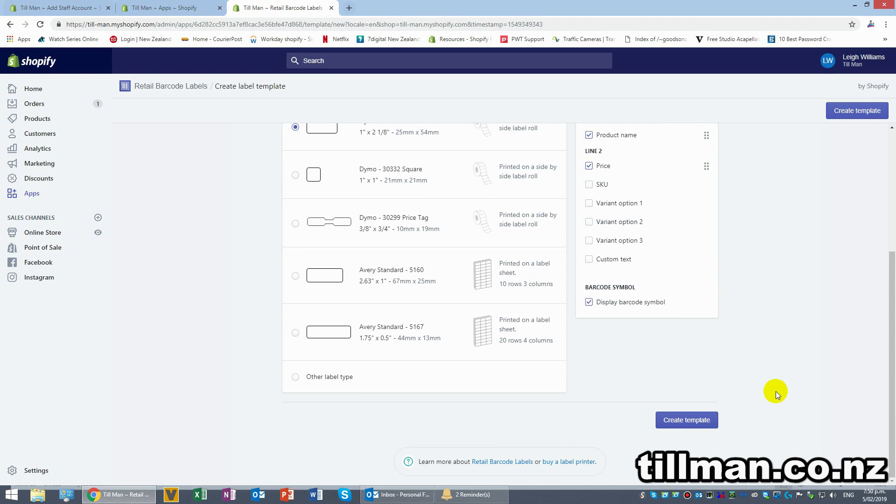
{"action": "left_click", "coordinate": [691, 421]}
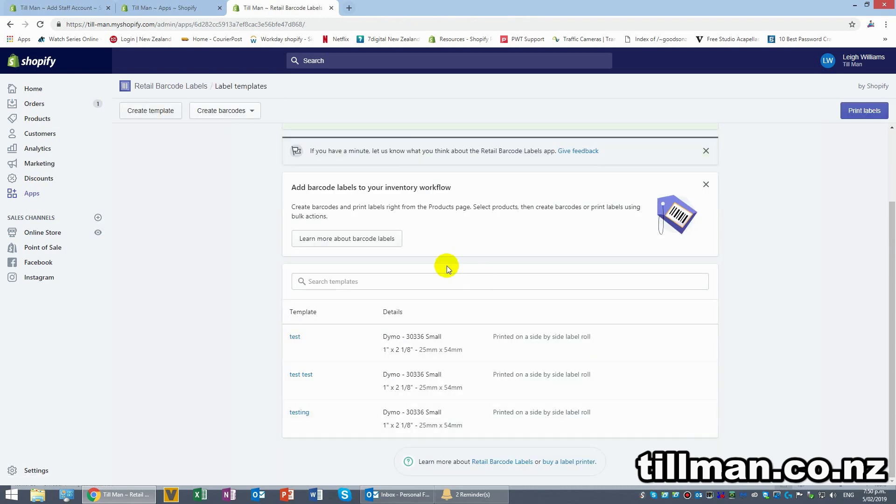
{"action": "left_click", "coordinate": [233, 114]}
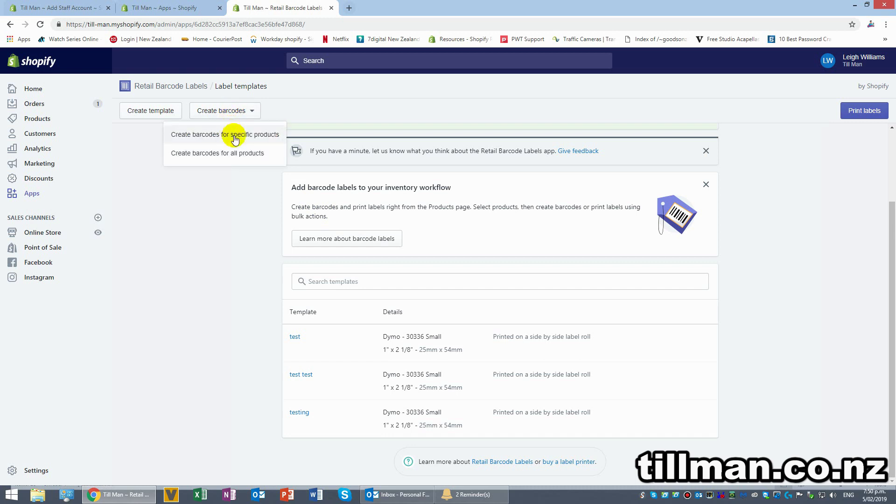
{"action": "left_click", "coordinate": [315, 110]}
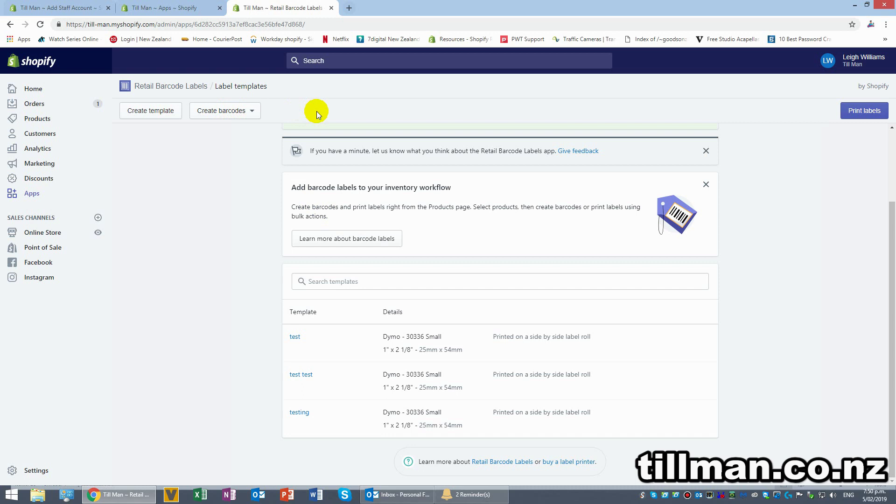
{"action": "left_click", "coordinate": [254, 112]}
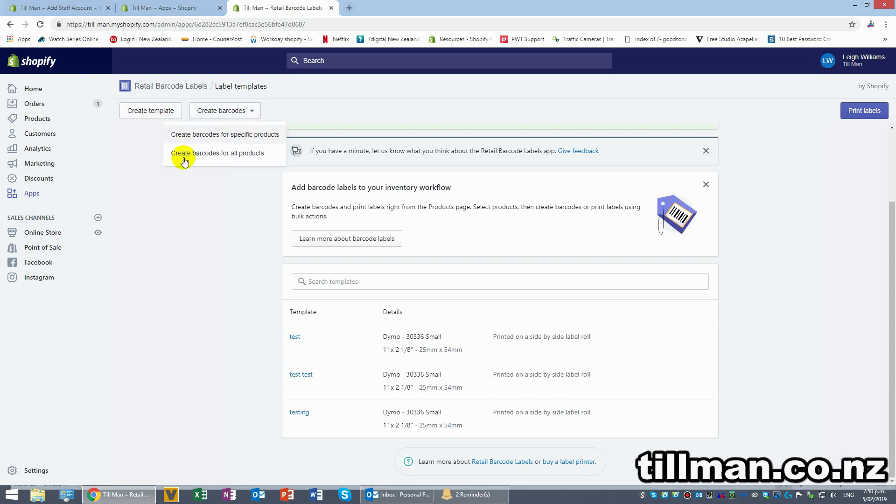
{"action": "left_click", "coordinate": [212, 259]}
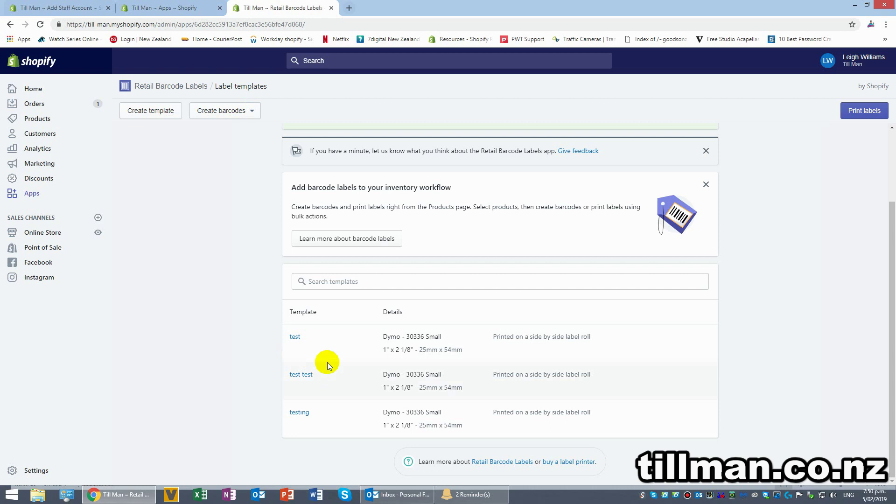
- Start a label print job and add the 410 Heavy Duty Cash Draw product to it
{"action": "left_click", "coordinate": [864, 110]}
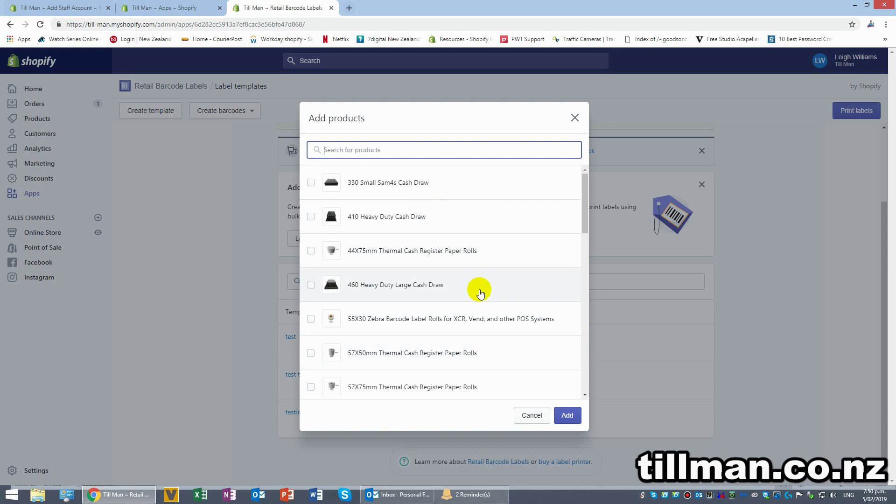
{"action": "left_click", "coordinate": [311, 217]}
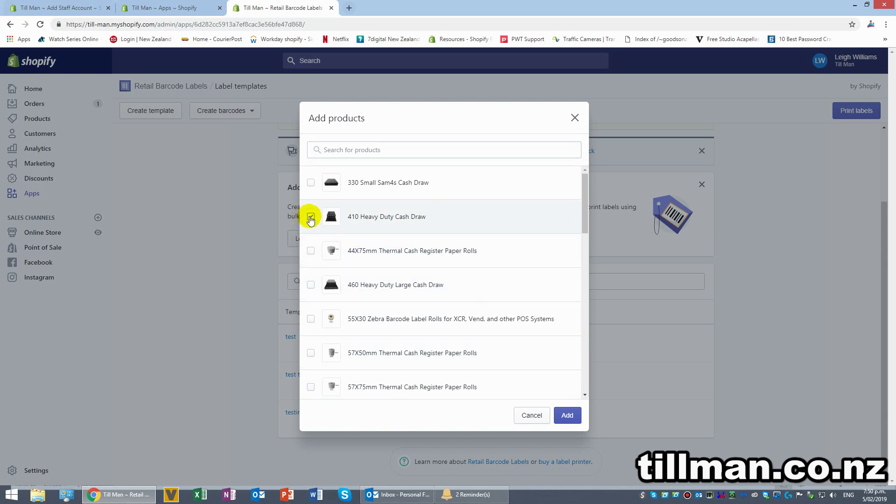
{"action": "left_click", "coordinate": [567, 416]}
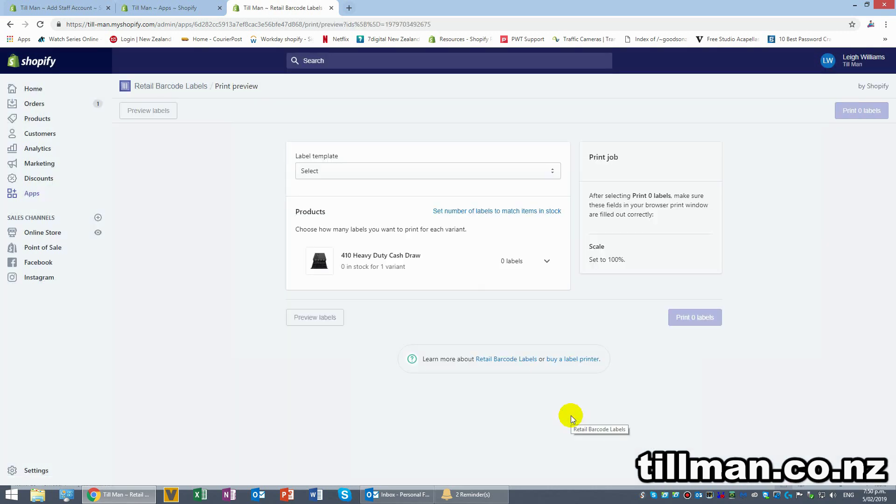
- Apply the "test test" label template and set the number of labels for the 410 Heavy Duty Cash Draw to 3
{"action": "left_click", "coordinate": [533, 167]}
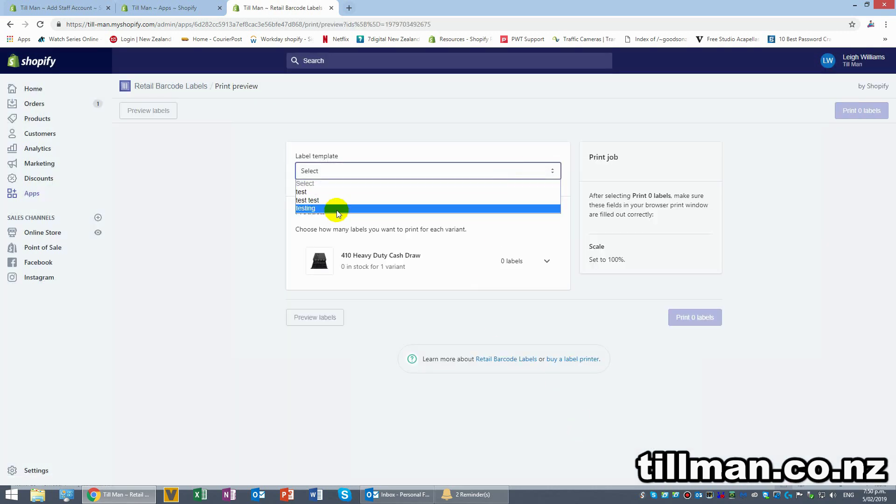
{"action": "left_click", "coordinate": [326, 201]}
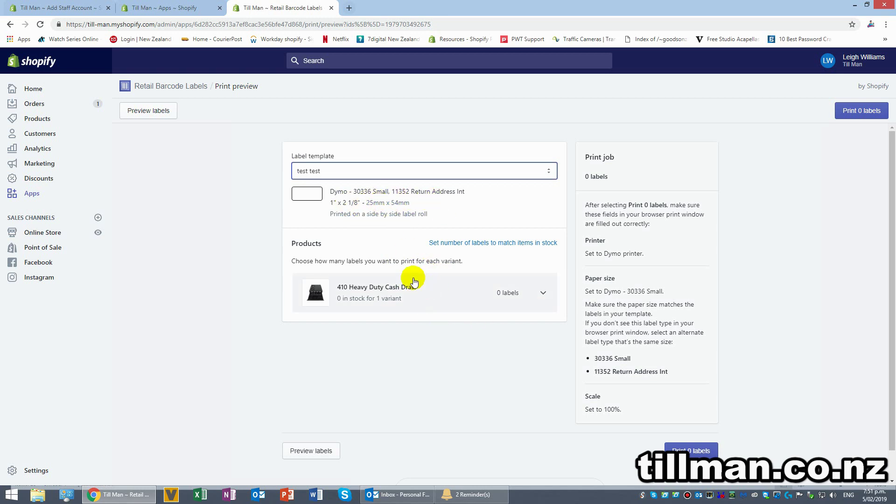
{"action": "left_click", "coordinate": [542, 294]}
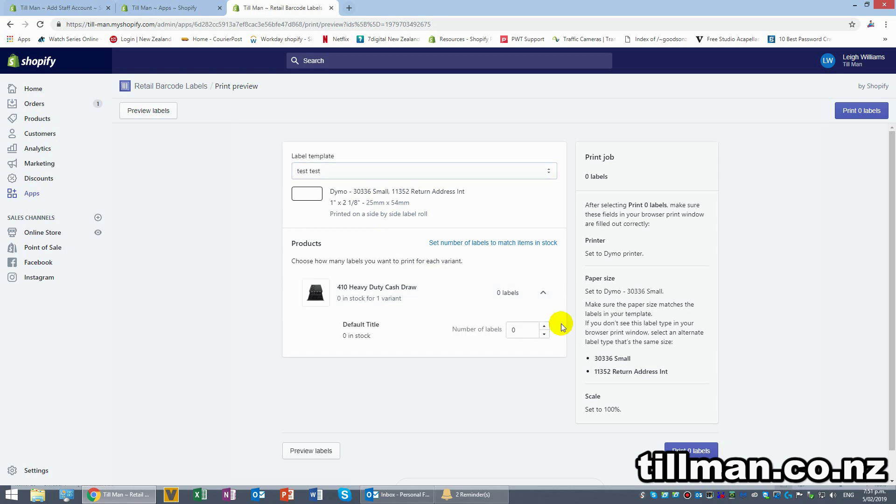
{"action": "left_click", "coordinate": [545, 327]}
{"action": "left_click", "coordinate": [545, 327]}
{"action": "left_click", "coordinate": [545, 327]}
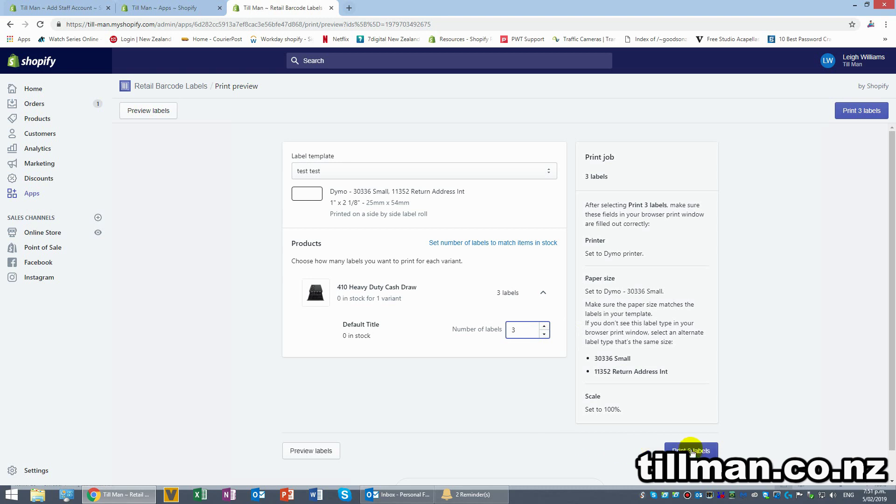
- Preview the cash draw labels and print them with the paper size 30336 1 in x 2-1/8 in
{"action": "left_click", "coordinate": [312, 460]}
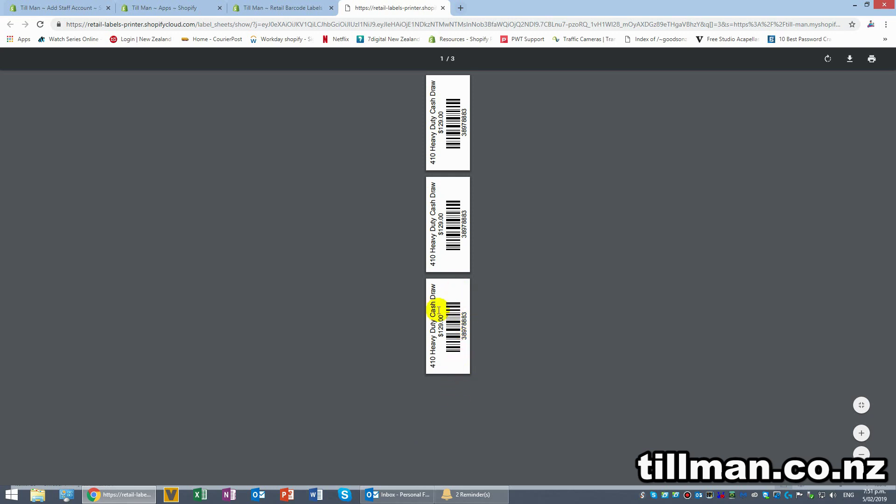
{"action": "left_click", "coordinate": [443, 9]}
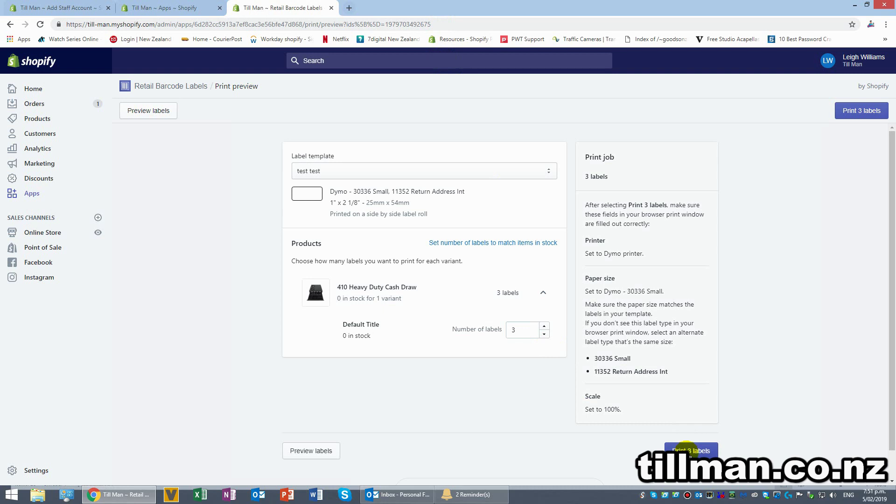
{"action": "left_click", "coordinate": [688, 449]}
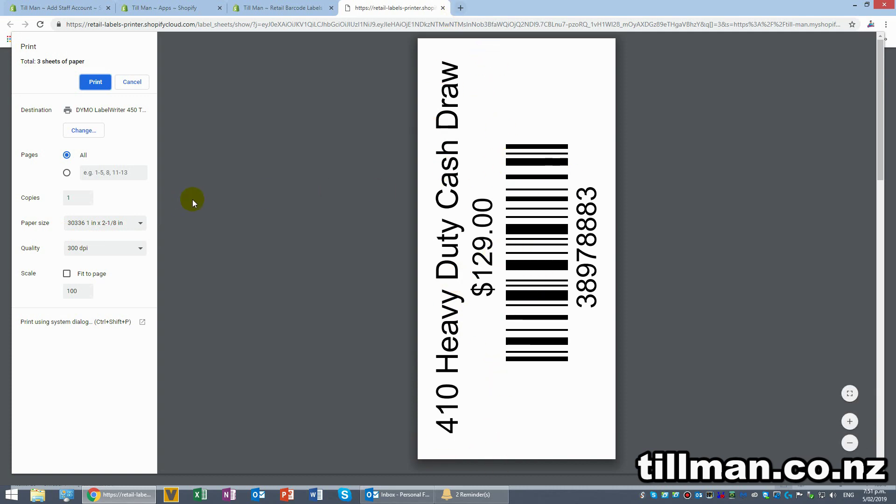
{"action": "left_click", "coordinate": [139, 224]}
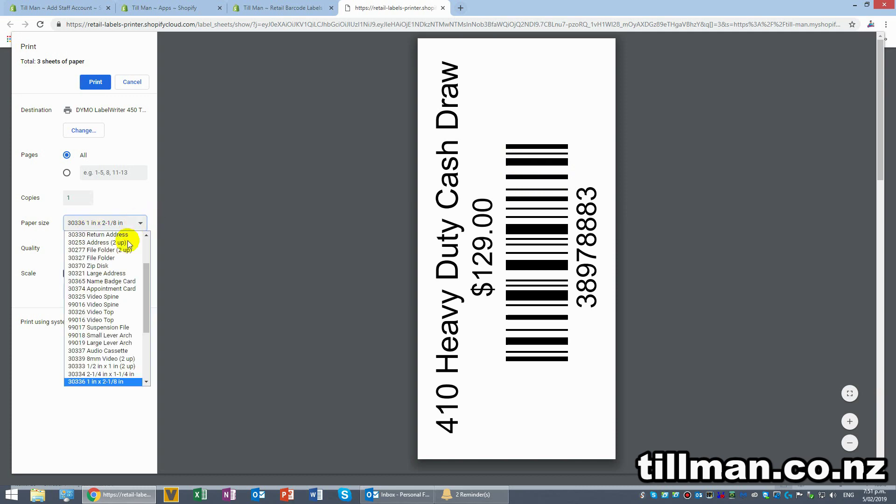
{"action": "left_click", "coordinate": [111, 383]}
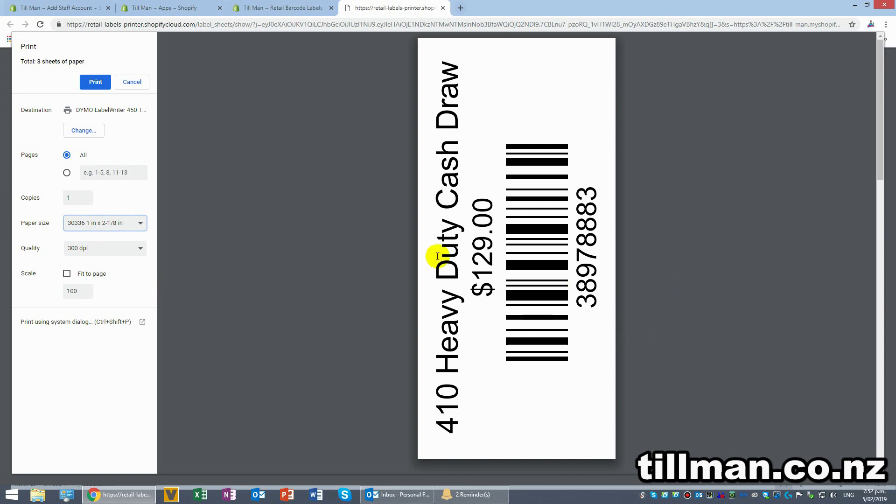
{"action": "left_click", "coordinate": [95, 82]}
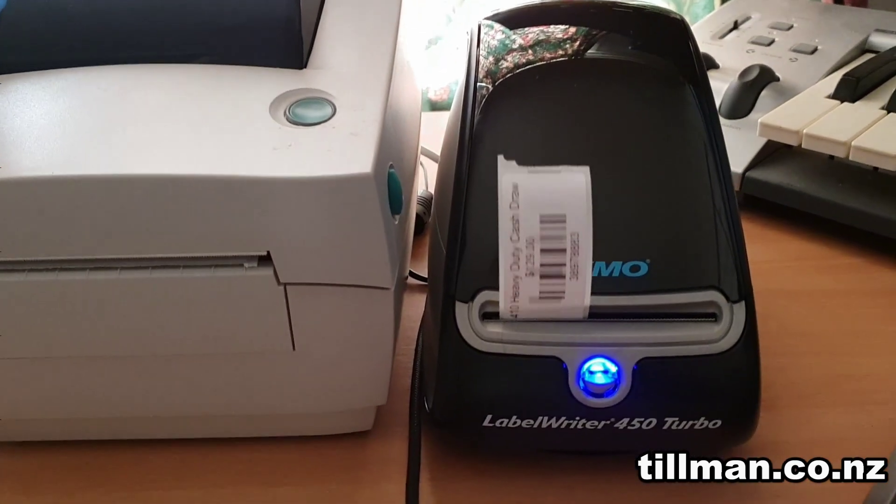